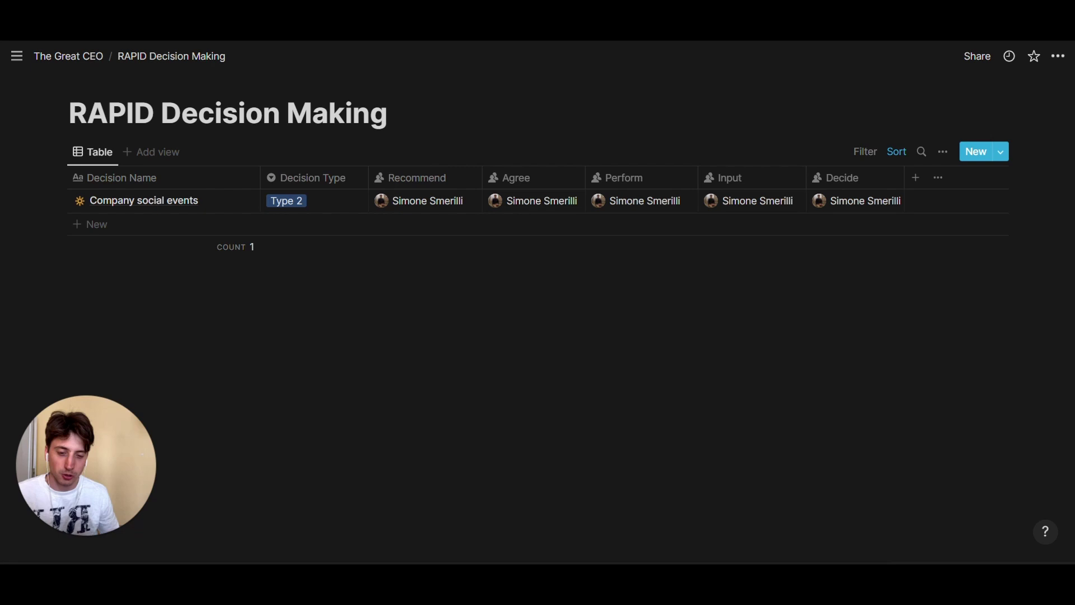
Create a new entry from the '>> New RAPID Process' template and open it as a full page
{"action": "left_click", "coordinate": [1000, 153]}
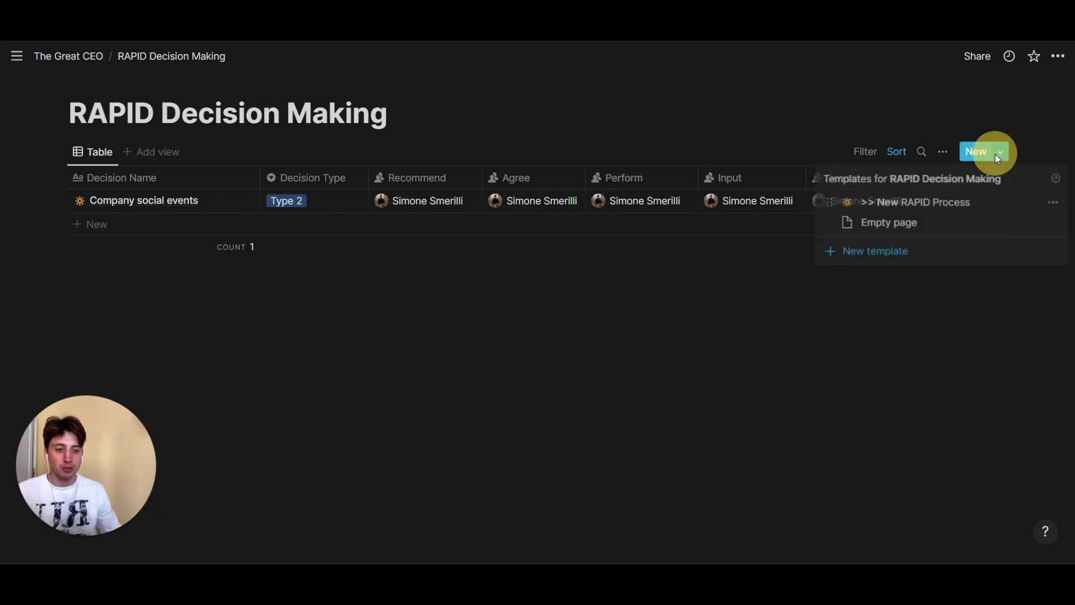
{"action": "left_click", "coordinate": [903, 205]}
{"action": "left_click", "coordinate": [258, 106]}
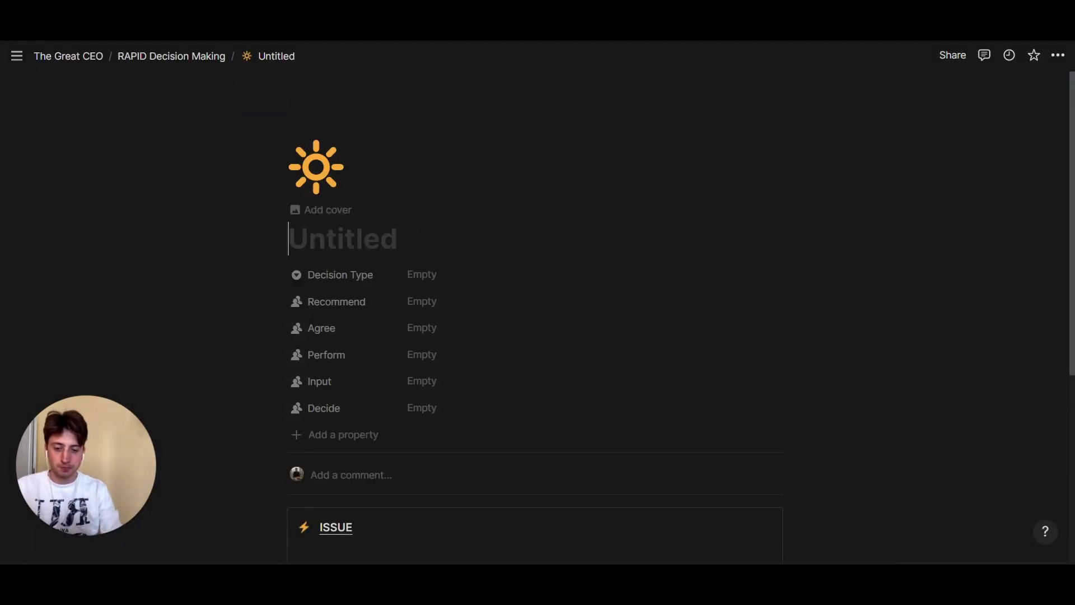
Title the entry 'open source the process of setting salaries - let the employees propose their own salary'
{"action": "type", "text": "op"}
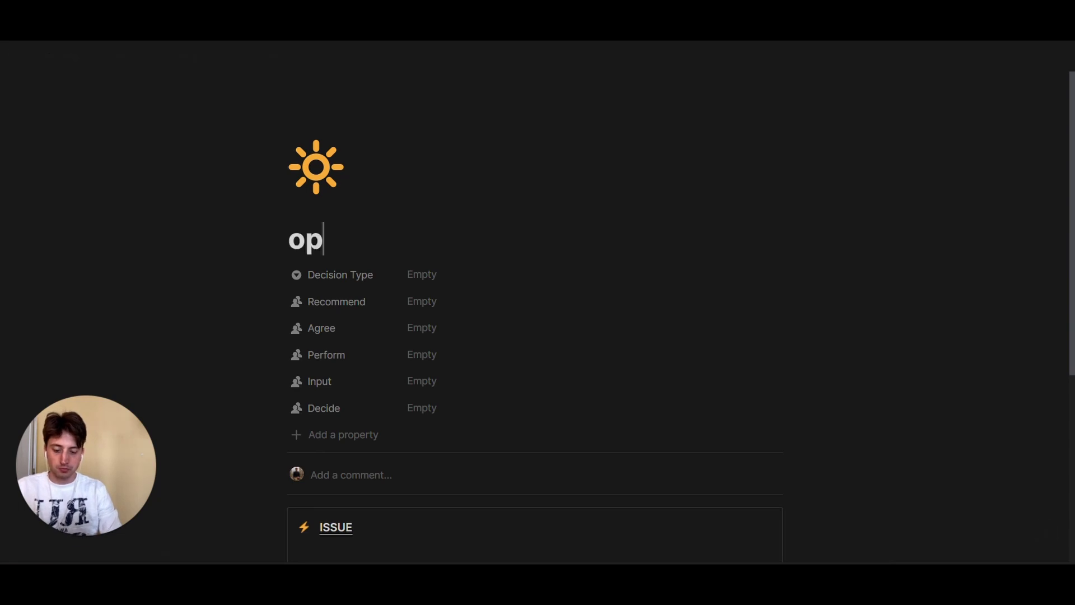
{"action": "type", "text": "en source the process of settin"}
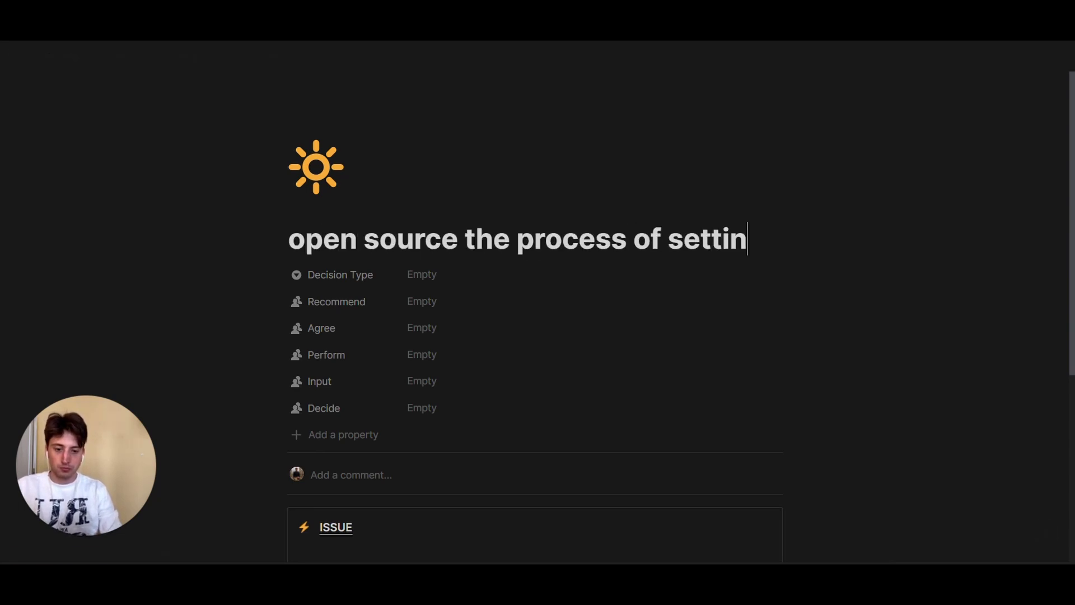
{"action": "type", "text": "g salaries - let the empo"}
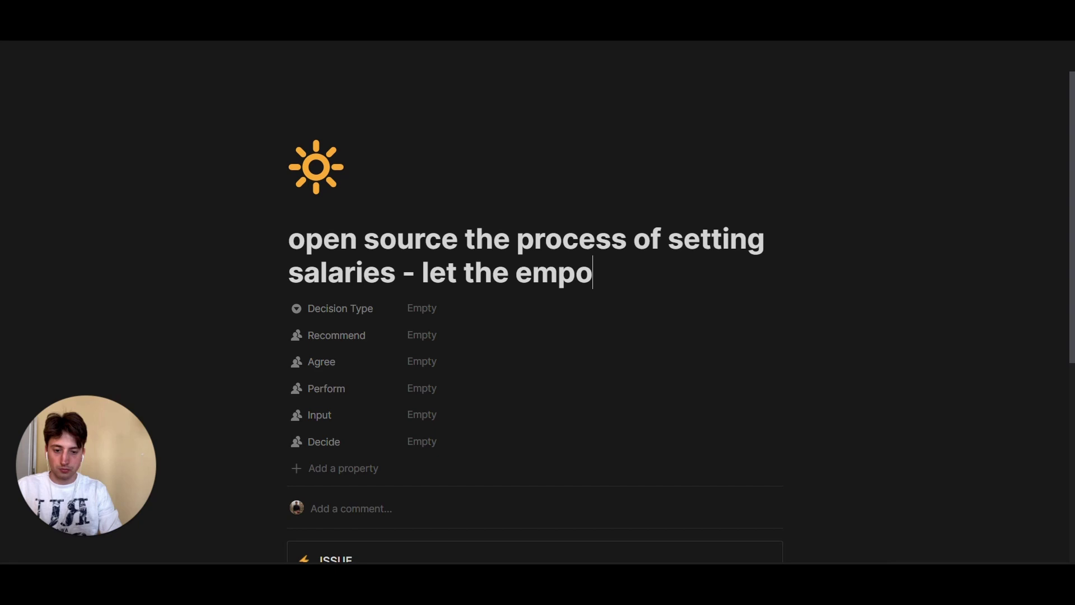
{"action": "key", "text": "BackSpace"}
{"action": "type", "text": "loyees choose"}
{"action": "key", "text": "ctrl+BackSpace"}
{"action": "type", "text": "prop"}
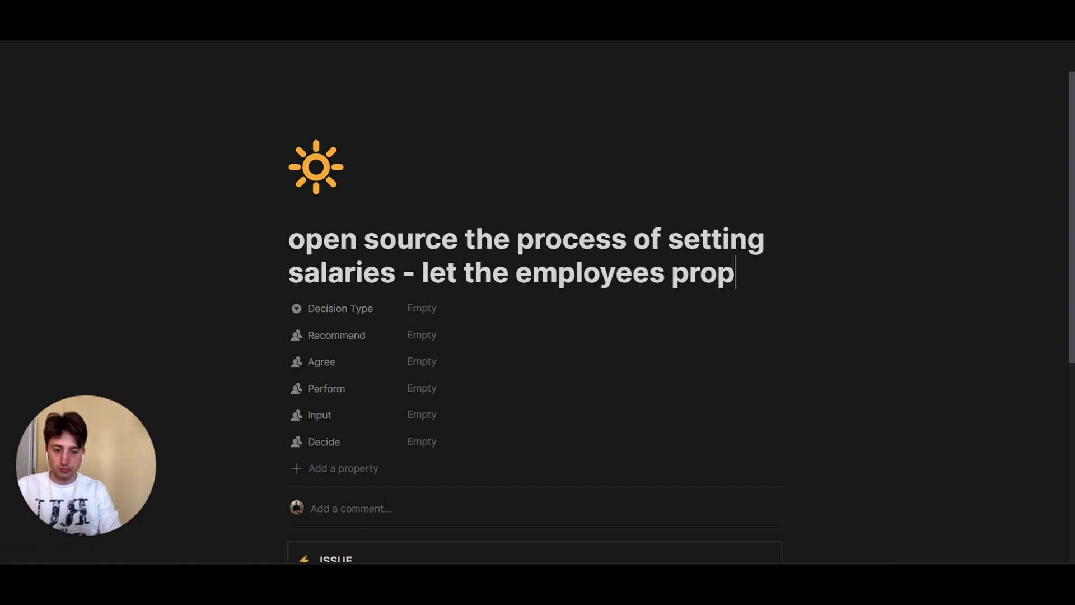
{"action": "type", "text": "ose their own salary"}
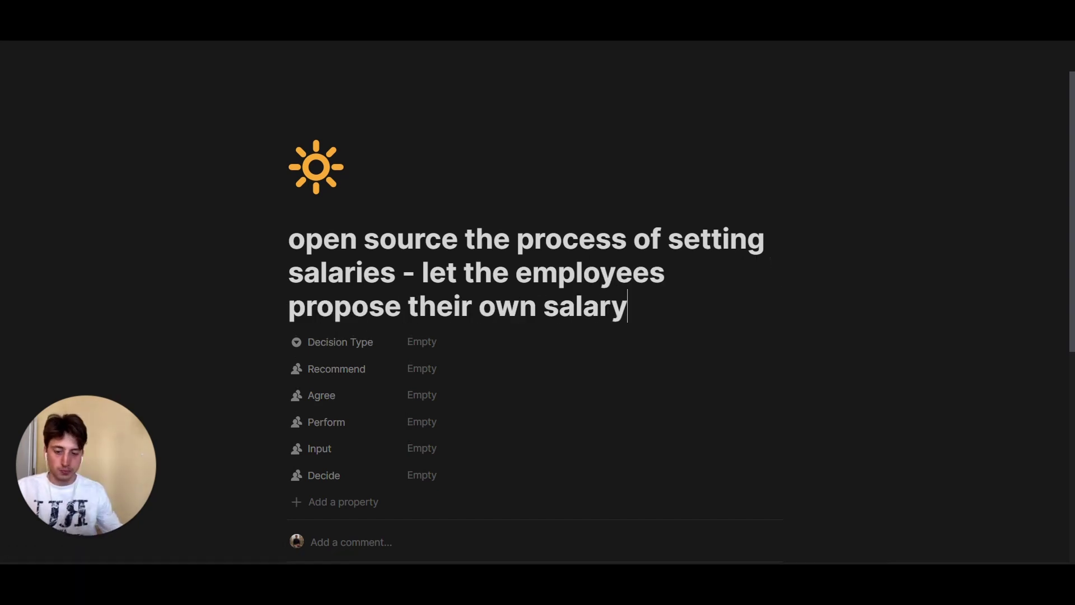
{"action": "scroll", "coordinate": [535, 303], "scroll_direction": "down", "scroll_amount": 1}
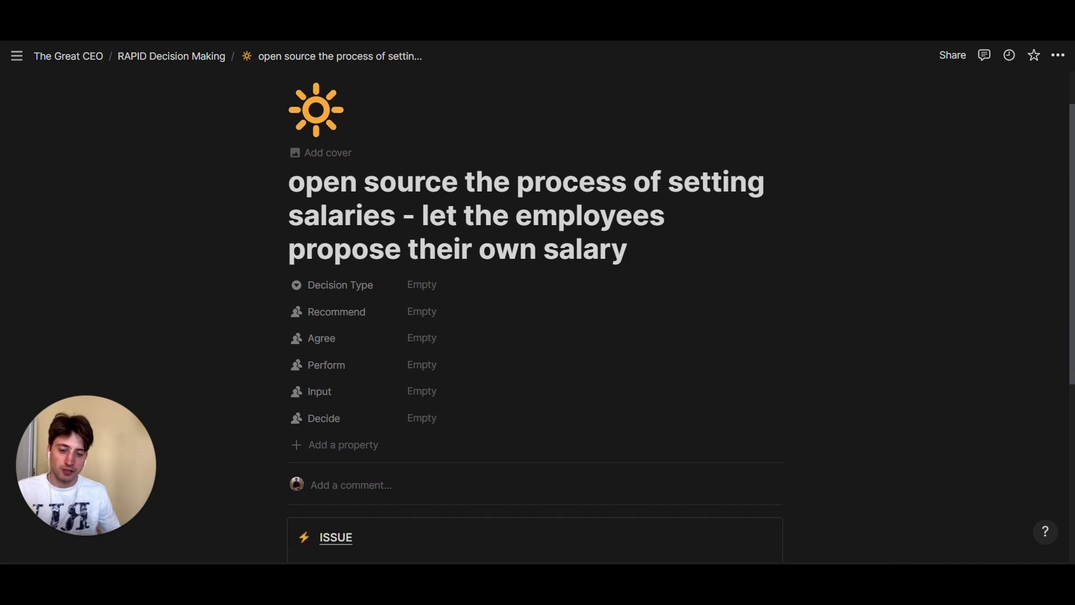
Set the entry's Decision Type property to Type 1
{"action": "scroll", "coordinate": [501, 201], "scroll_direction": "down", "scroll_amount": 2}
{"action": "left_click", "coordinate": [501, 202]}
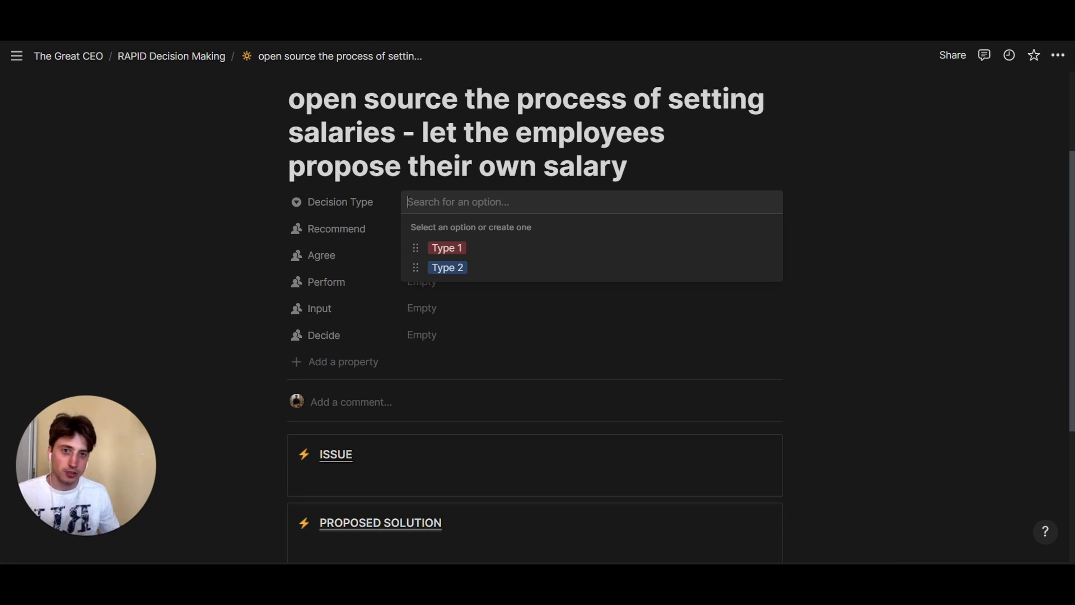
{"action": "left_click", "coordinate": [512, 246]}
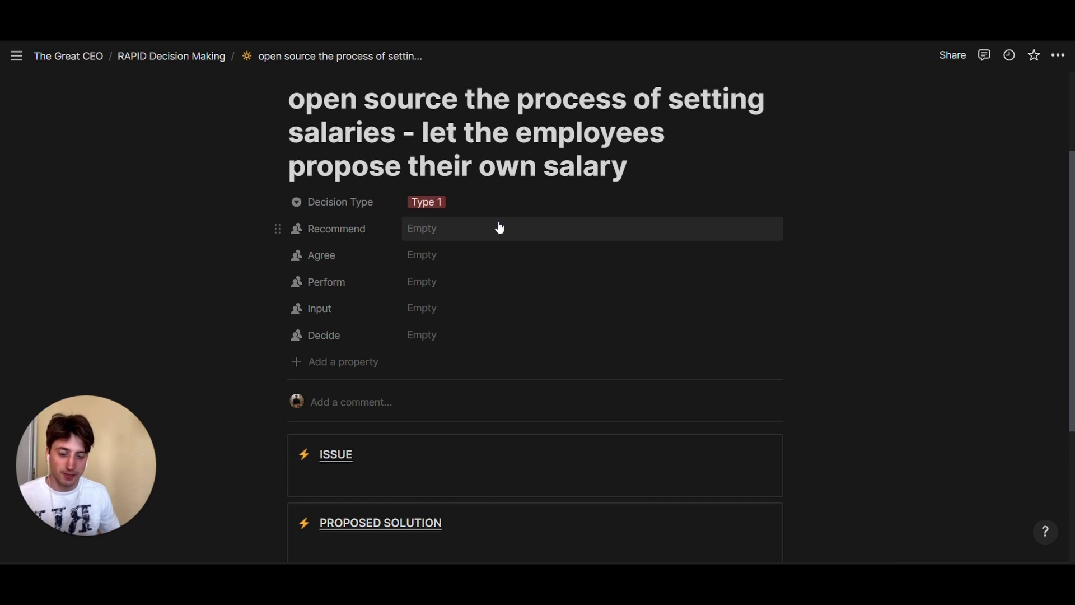
Assign the team member to the Recommend, Agree and Perform roles
{"action": "left_click", "coordinate": [499, 227]}
{"action": "left_click", "coordinate": [504, 275]}
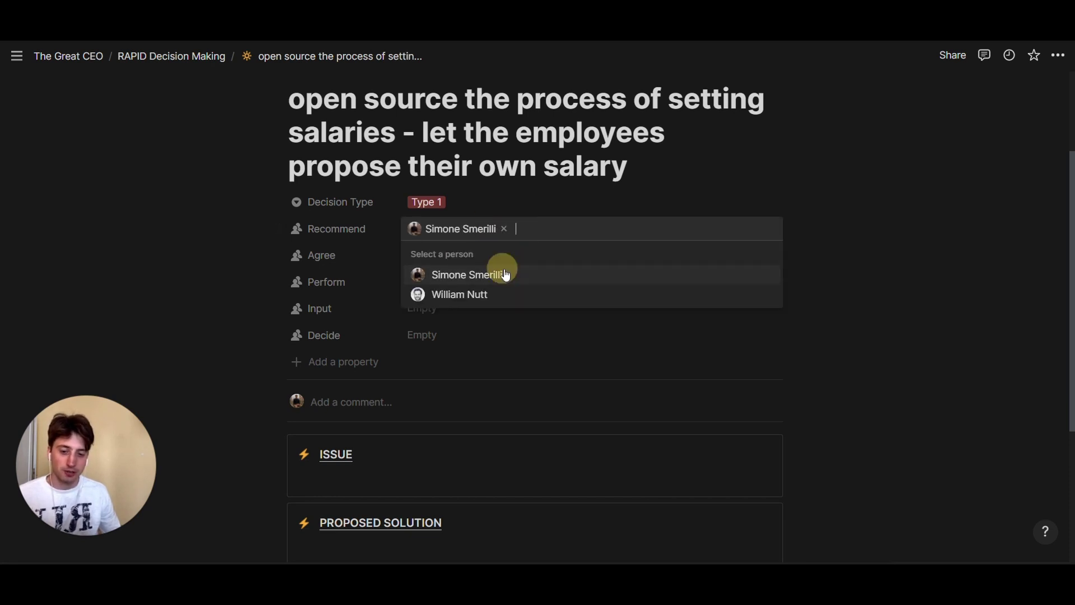
{"action": "left_click", "coordinate": [366, 253]}
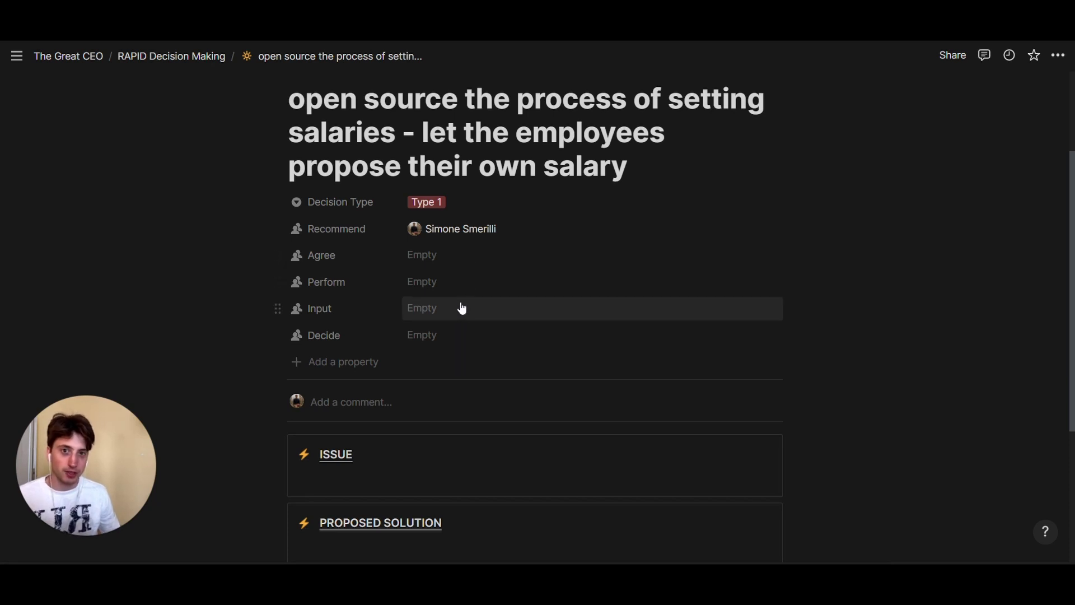
{"action": "left_click", "coordinate": [444, 249]}
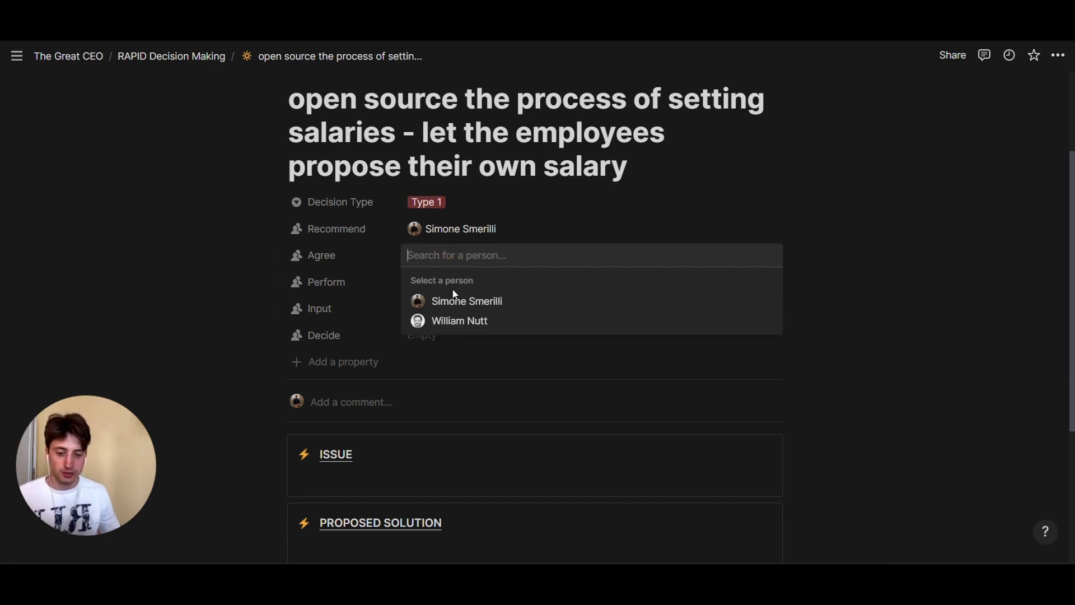
{"action": "left_click", "coordinate": [448, 295]}
{"action": "left_click", "coordinate": [325, 301]}
{"action": "left_click", "coordinate": [465, 281]}
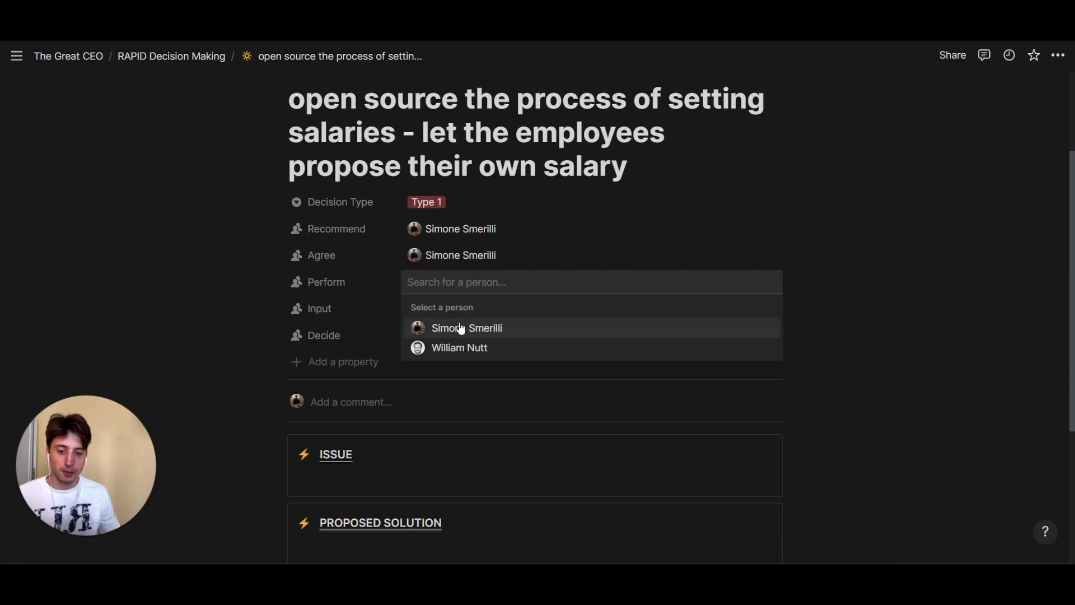
{"action": "left_click", "coordinate": [459, 326]}
{"action": "left_click", "coordinate": [338, 301]}
Assign the same team member to the Input and Decide roles
{"action": "left_click", "coordinate": [457, 311]}
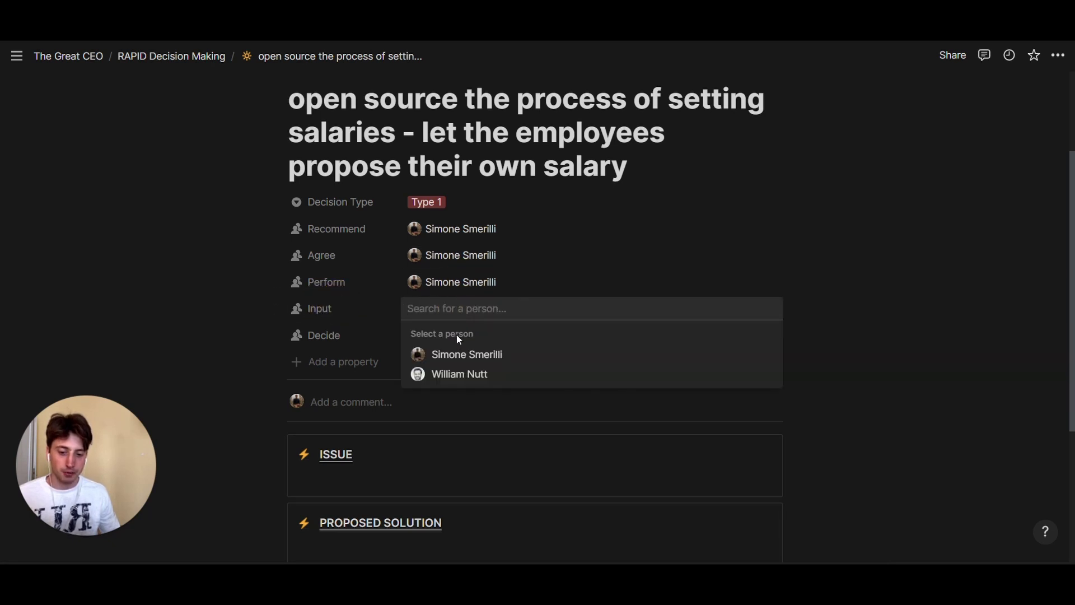
{"action": "left_click", "coordinate": [460, 354]}
{"action": "left_click", "coordinate": [325, 312]}
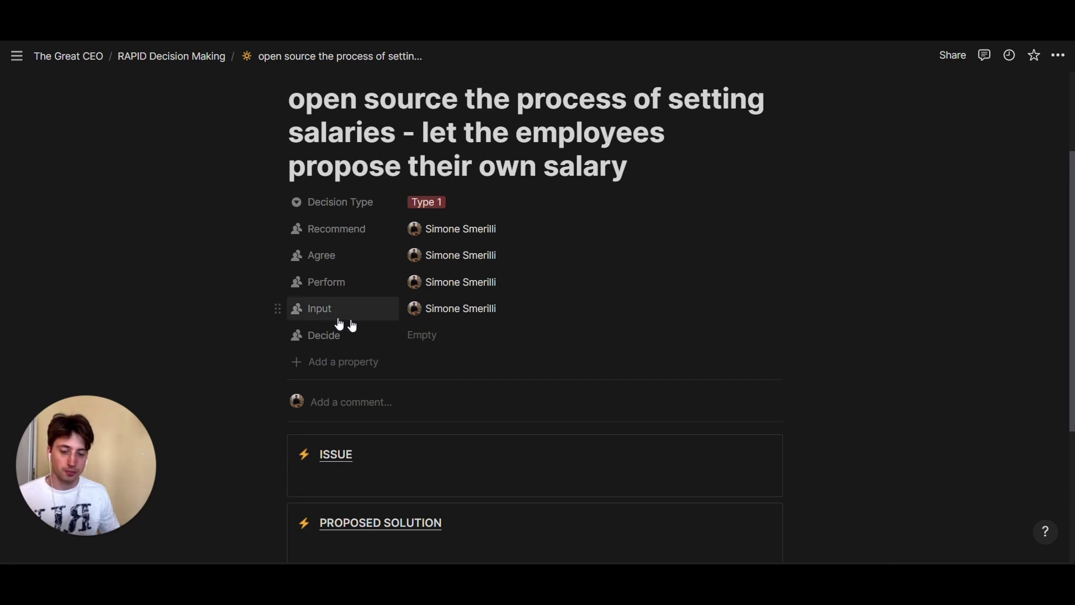
{"action": "left_click", "coordinate": [428, 333]}
{"action": "left_click", "coordinate": [454, 376]}
{"action": "left_click", "coordinate": [343, 342]}
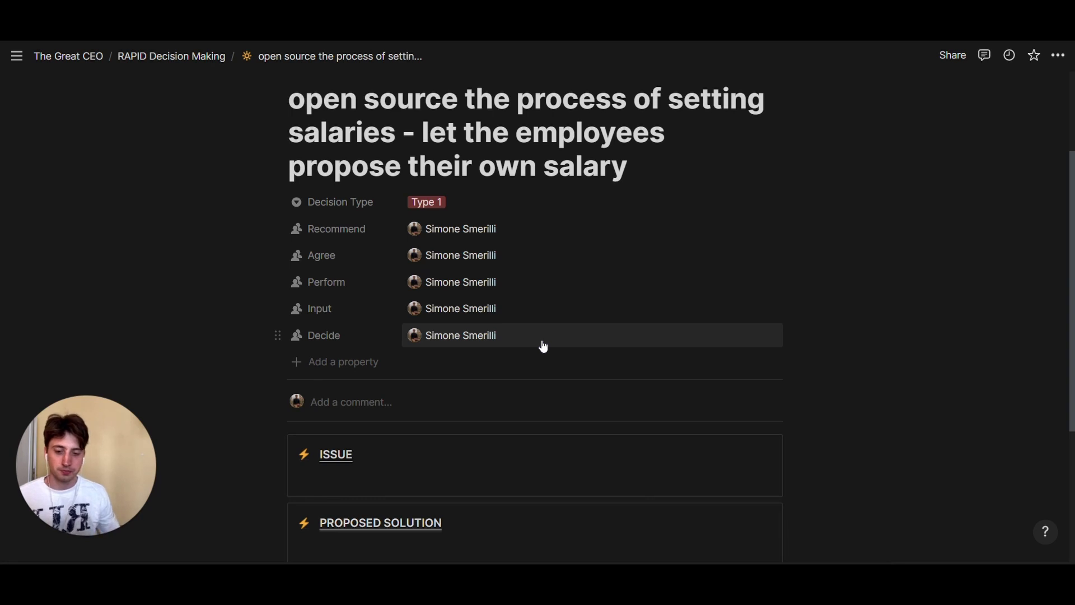
Under ISSUE, write that letting employees decide their own salary would make the organization more transparent
{"action": "scroll", "coordinate": [543, 347], "scroll_direction": "down", "scroll_amount": 3}
{"action": "scroll", "coordinate": [511, 281], "scroll_direction": "up", "scroll_amount": 2}
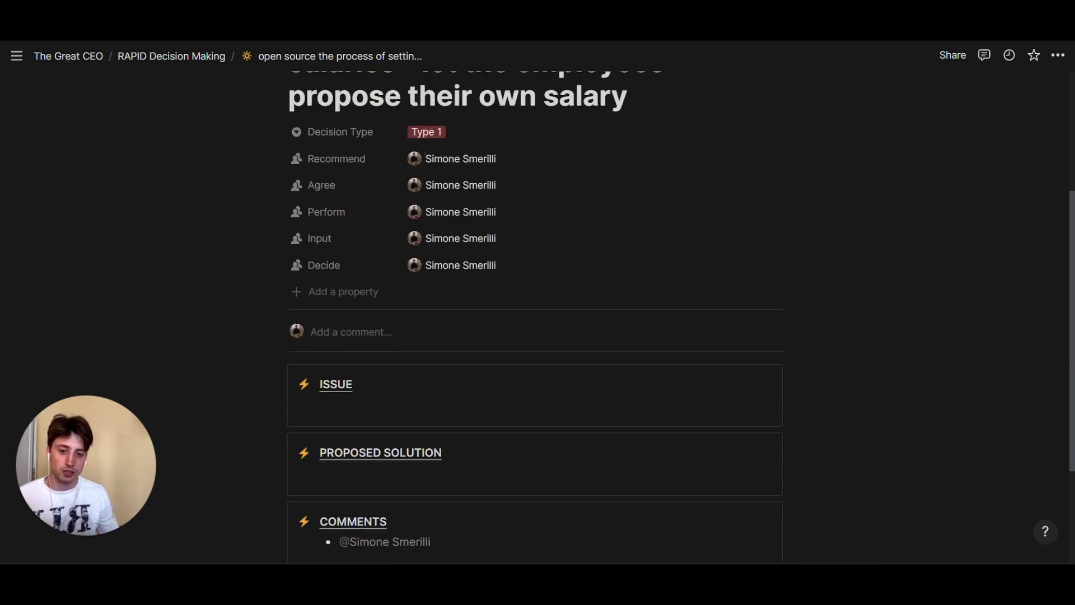
{"action": "scroll", "coordinate": [535, 285], "scroll_direction": "down", "scroll_amount": 2}
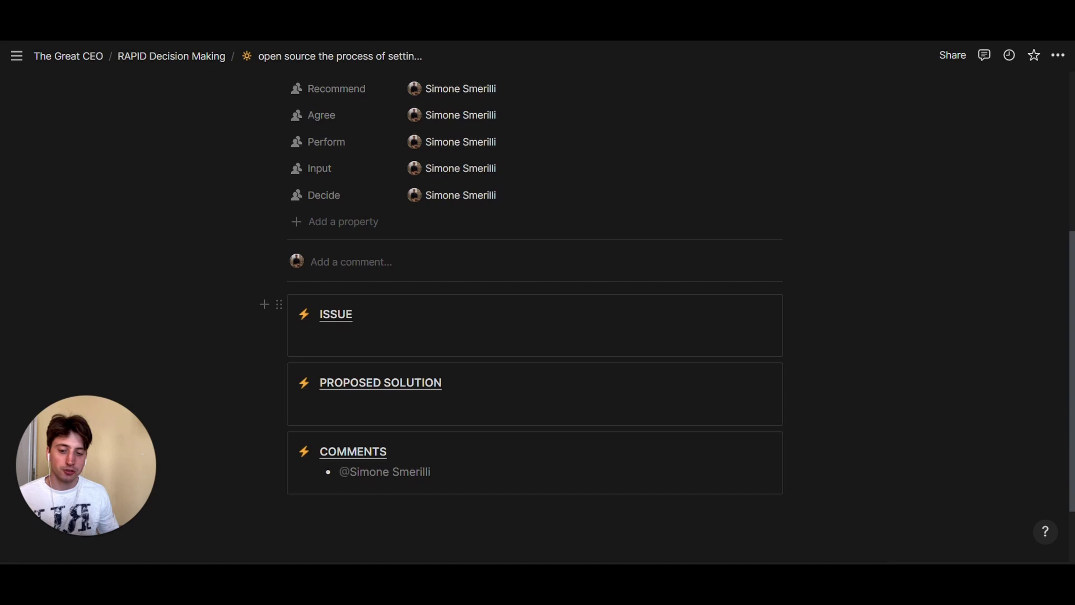
{"action": "left_click", "coordinate": [392, 334]}
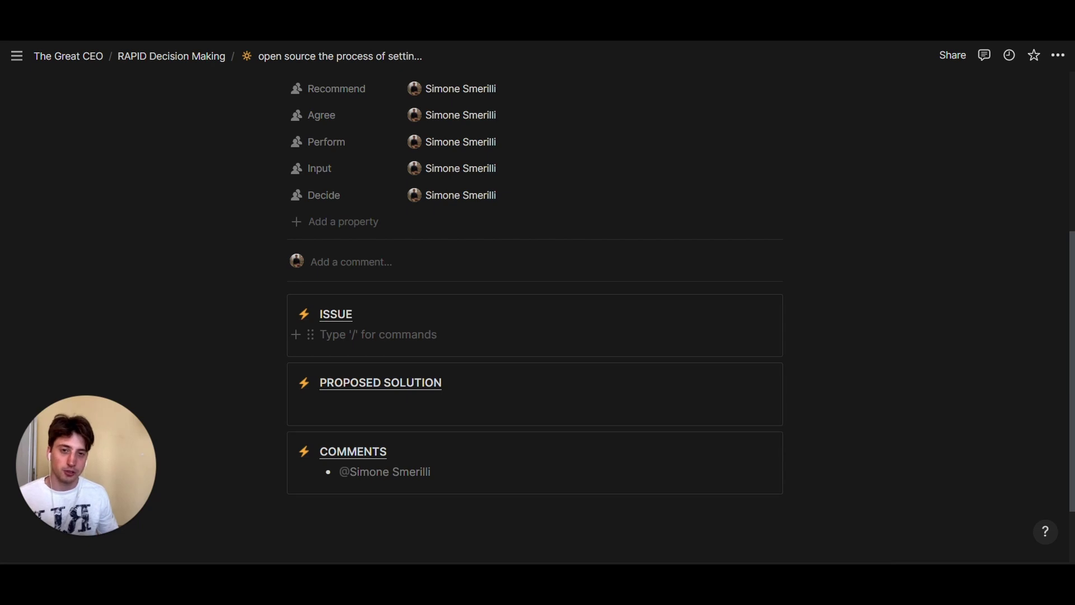
{"action": "scroll", "coordinate": [535, 311], "scroll_direction": "down", "scroll_amount": 2}
{"action": "type", "text": "I think it's a good idea to let emplo"}
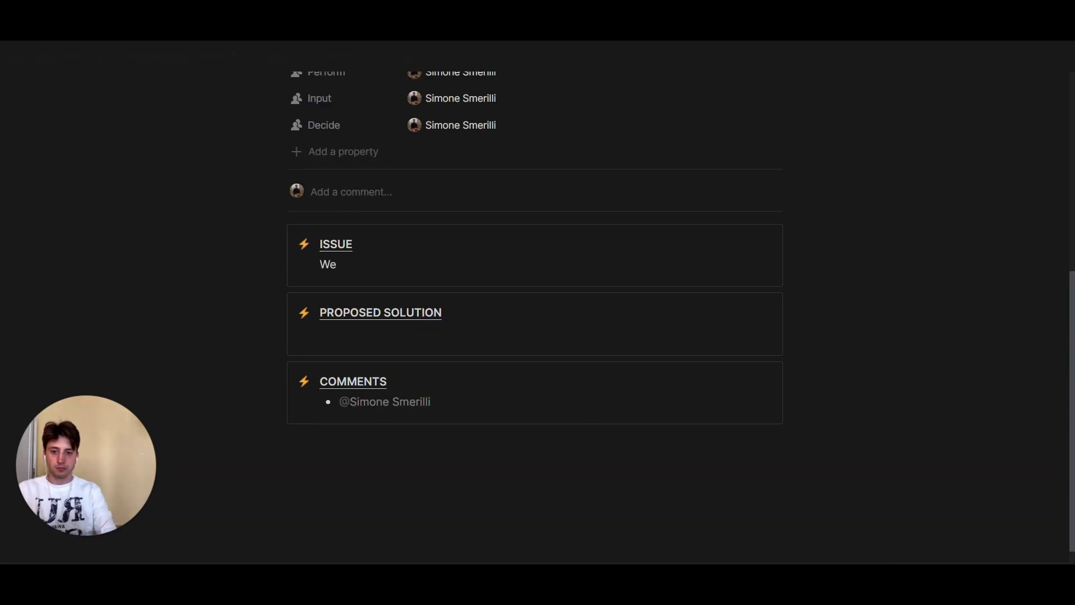
{"action": "type", "text": "yees decide their own salary. "}
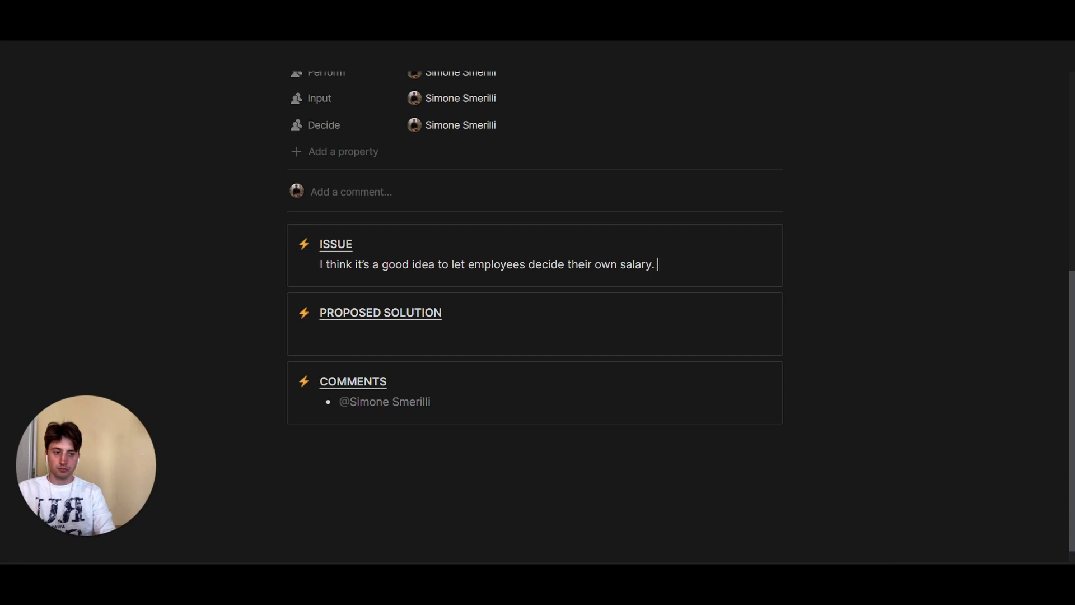
{"action": "type", "text": "This is what Ricardo Semler did. It's very"}
{"action": "key", "text": "BackSpace"}
{"action": "key", "text": "BackSpace"}
{"action": "key", "text": "BackSpace"}
{"action": "key", "text": "BackSpace"}
{"action": "type", "text": "insp"}
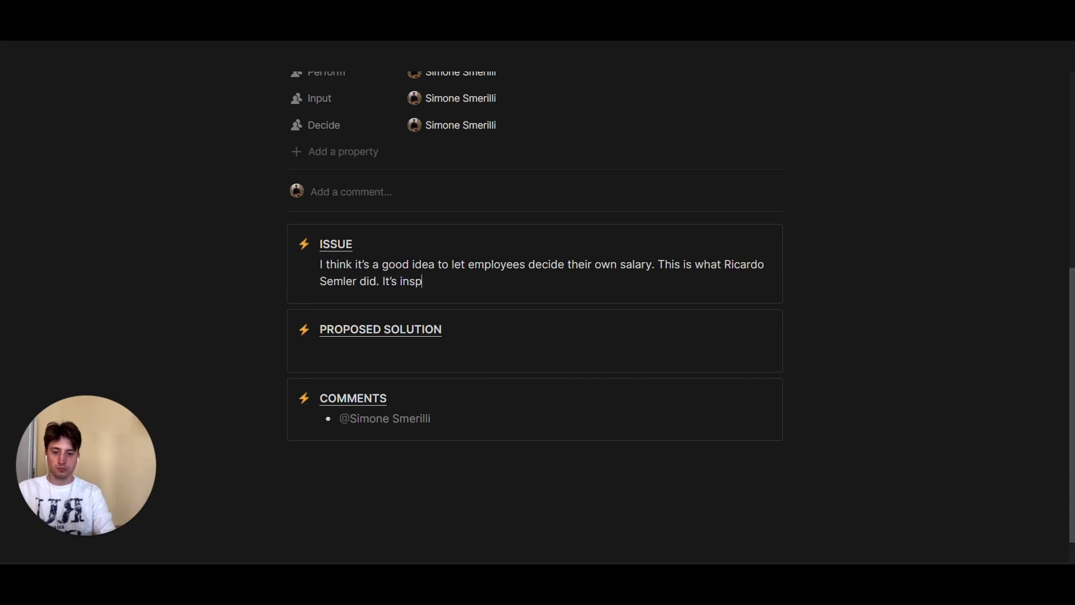
{"action": "type", "text": "iring and I believe our organization can become much more tr"}
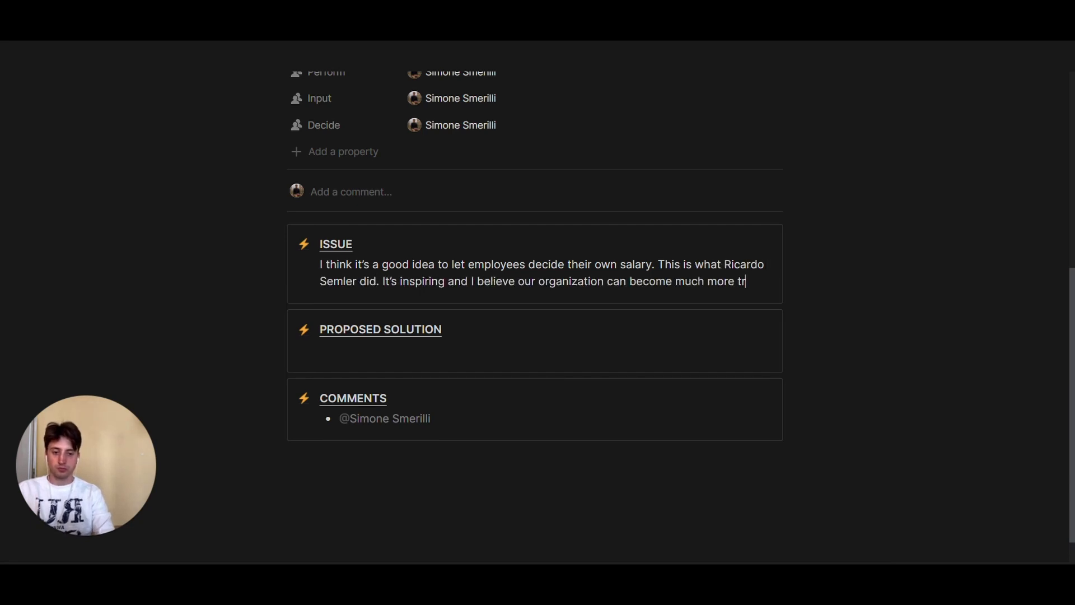
{"action": "type", "text": "ansparent if we implement this process."}
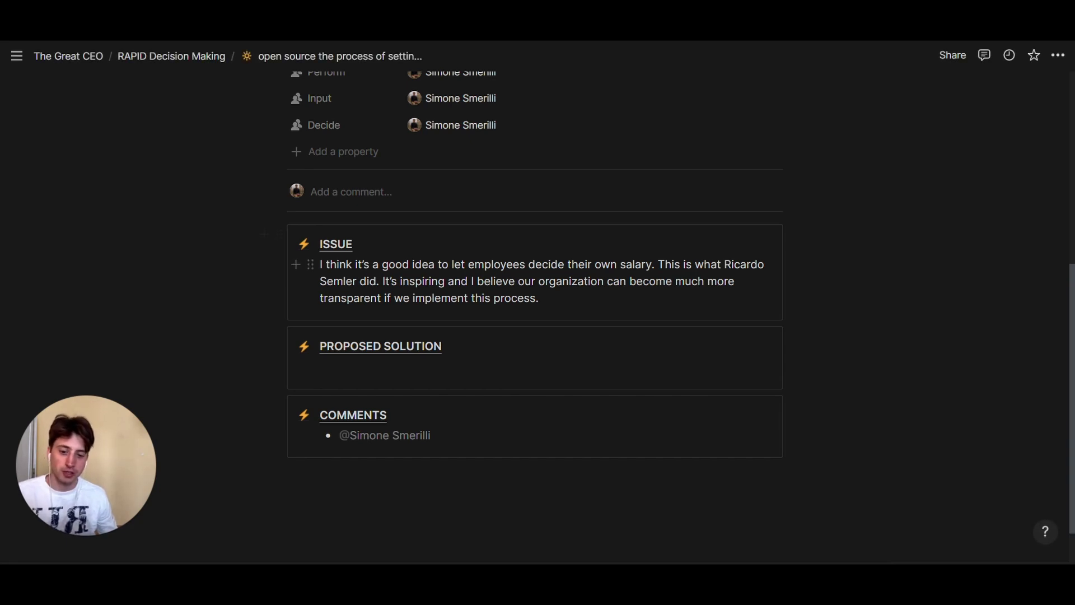
{"action": "scroll", "coordinate": [535, 313], "scroll_direction": "down", "scroll_amount": 1}
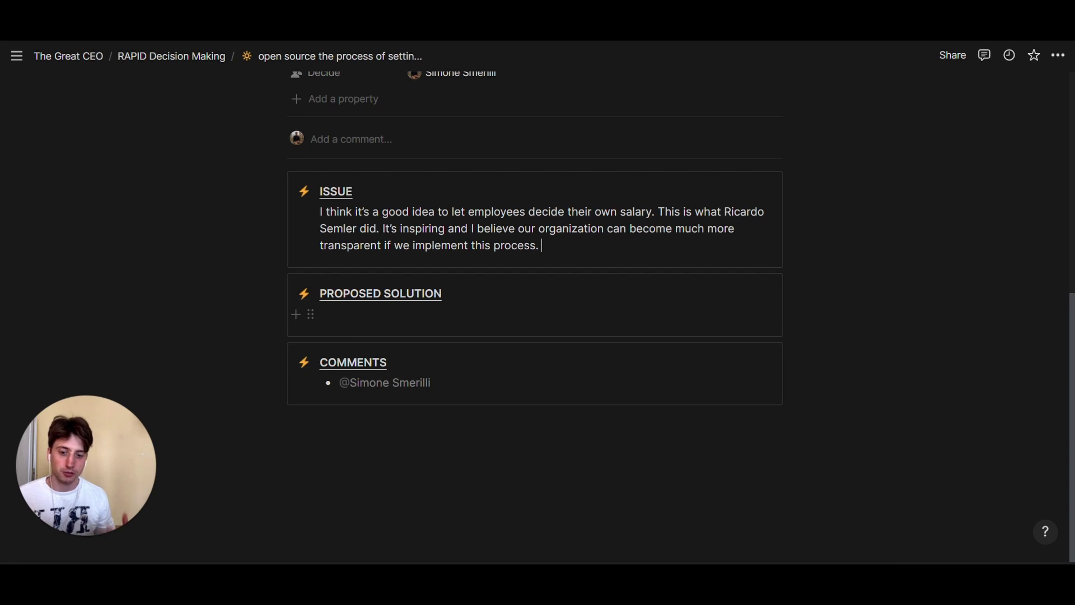
Under PROPOSED SOLUTION, add 'This is how I think we can tackle this:' and numbered items ncuoewc, chwibck, bciwekbj
{"action": "left_click", "coordinate": [499, 315]}
{"action": "type", "text": "Th"}
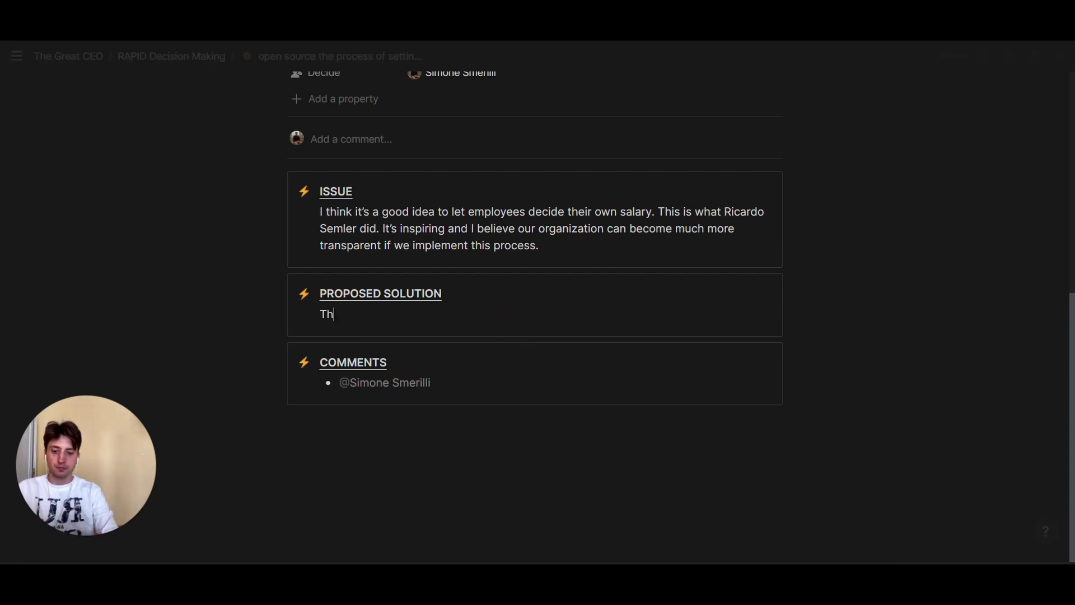
{"action": "type", "text": "is is how I think we can tackle this:"}
{"action": "key", "text": "Return"}
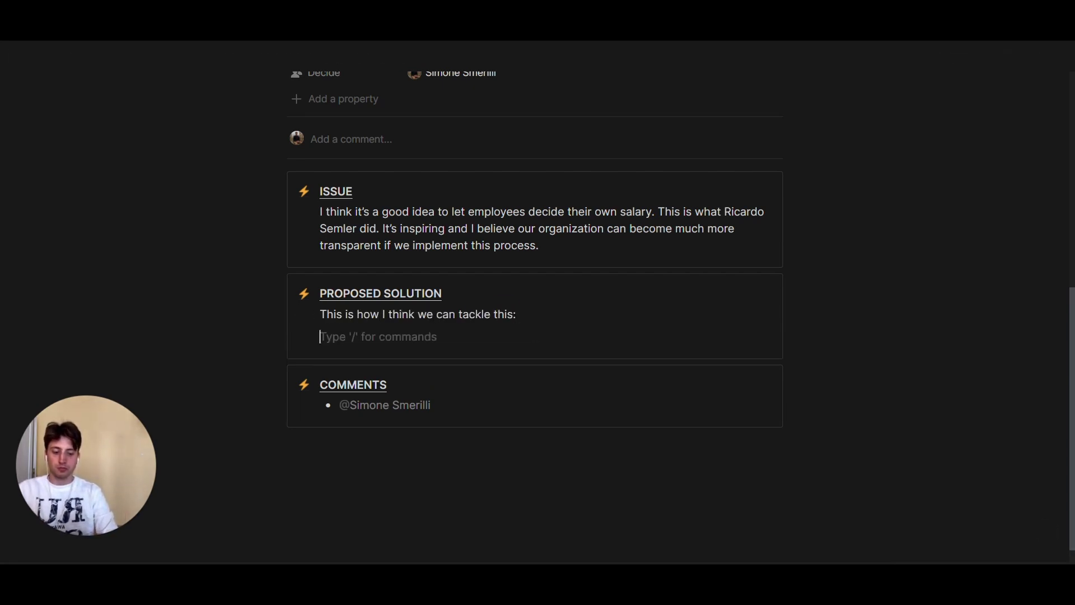
{"action": "type", "text": "1. ncuoewc"}
{"action": "key", "text": "Return"}
{"action": "type", "text": "chwibck"}
{"action": "key", "text": "Return"}
{"action": "type", "text": "bciwekbj"}
{"action": "scroll", "coordinate": [535, 313], "scroll_direction": "down", "scroll_amount": 1}
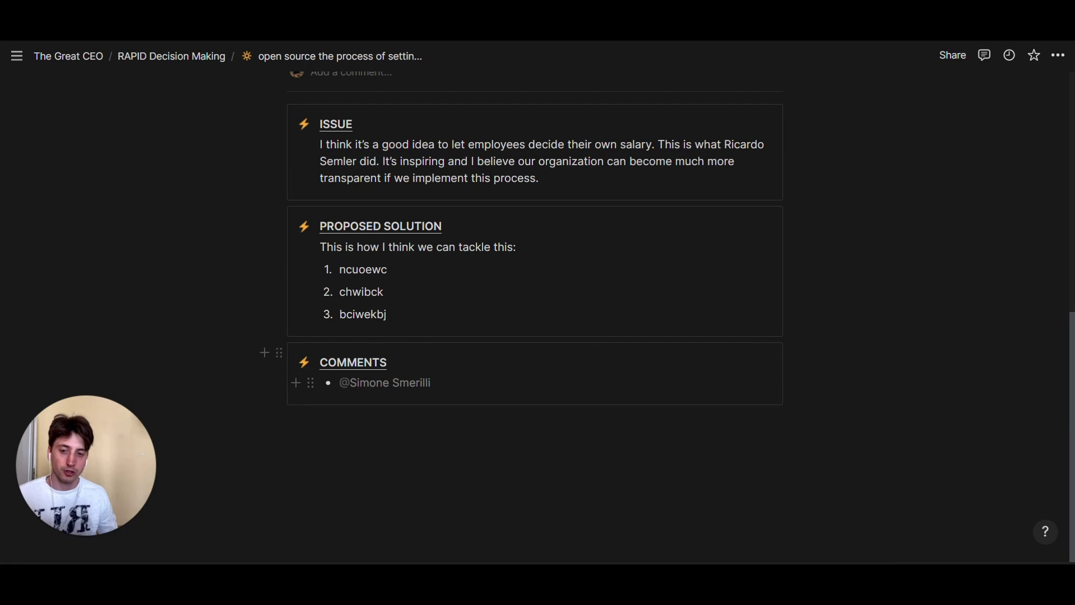
Go back to the RAPID Decision Making table through the breadcrumb
{"action": "left_click", "coordinate": [216, 56]}
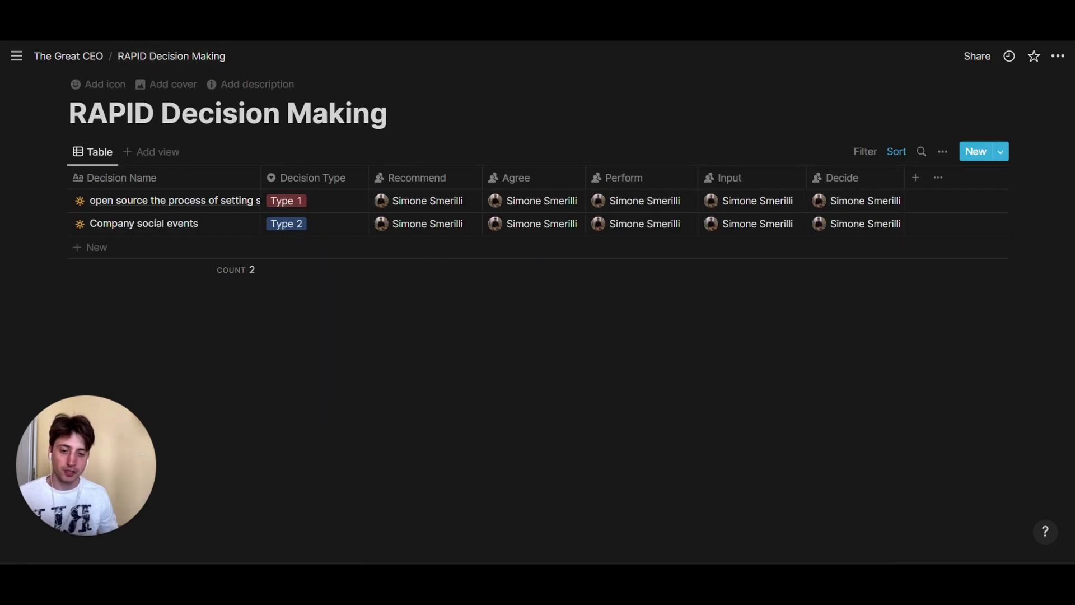